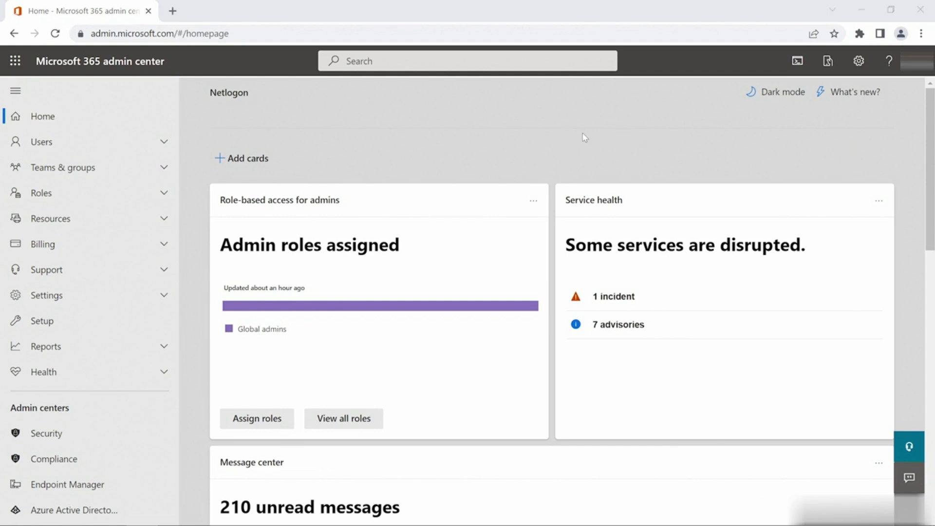
- Go to Active users under Users and start the Add a user wizard
{"action": "left_click", "coordinate": [164, 144]}
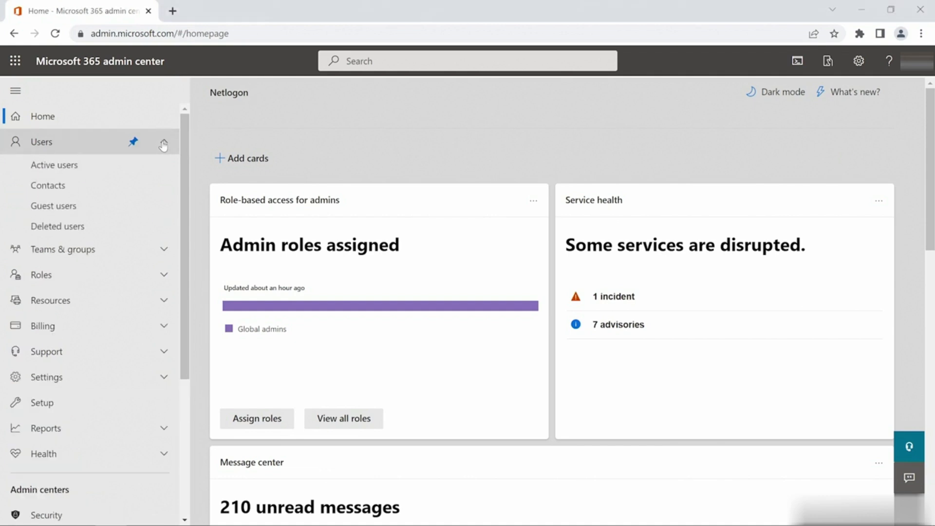
{"action": "left_click", "coordinate": [133, 169]}
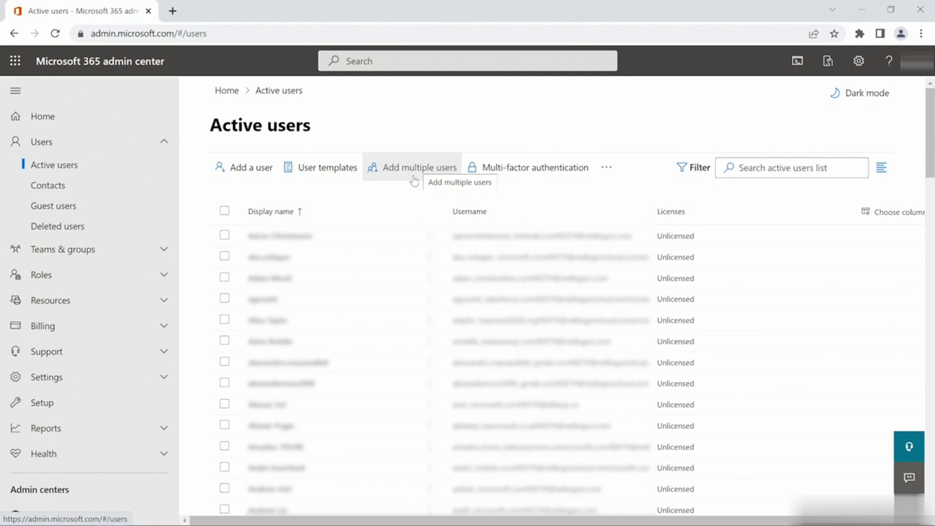
{"action": "left_click", "coordinate": [250, 170]}
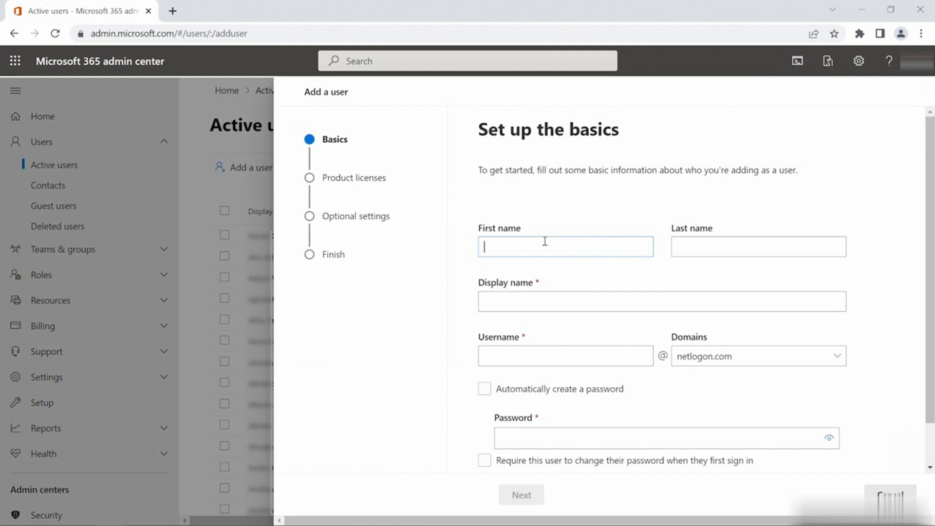
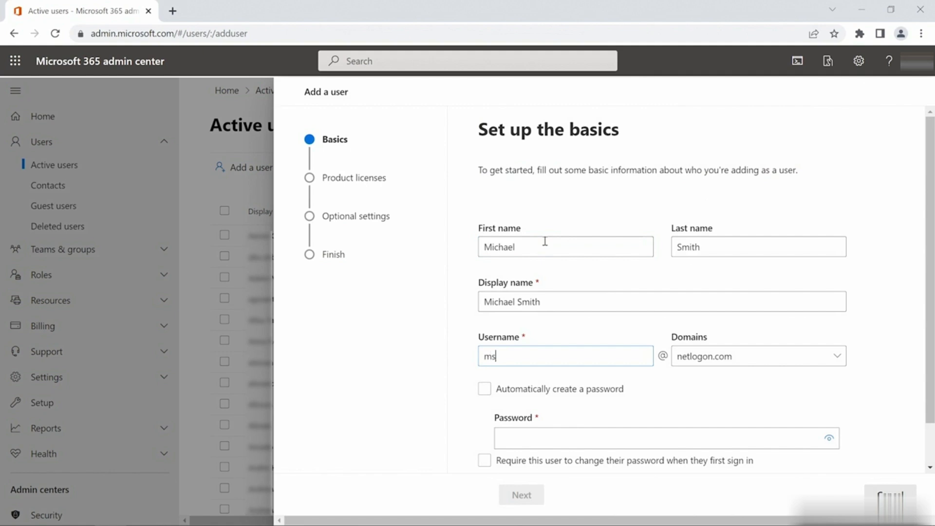
- Enter the new user's username and a strong custom password instead of an auto-generated one
{"action": "scroll", "coordinate": [735, 382], "scroll_direction": "down", "scroll_amount": 1}
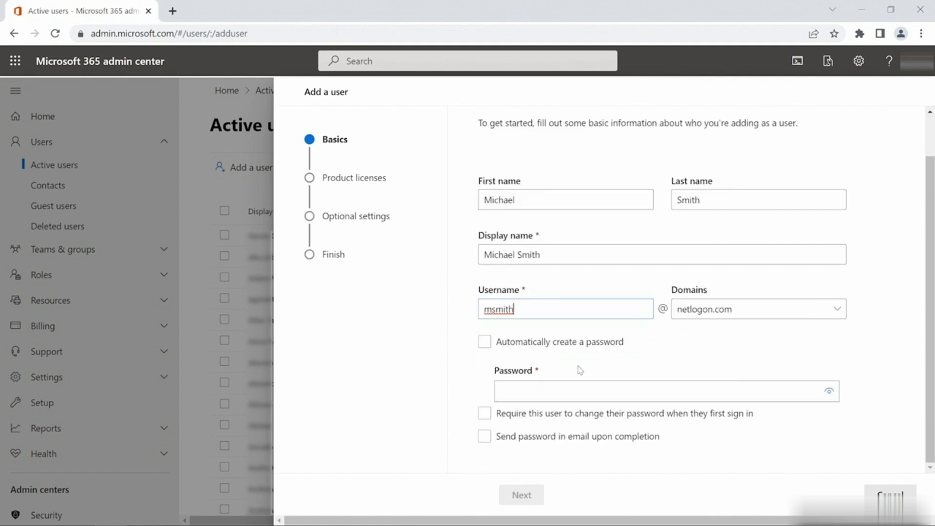
{"action": "left_click", "coordinate": [486, 344]}
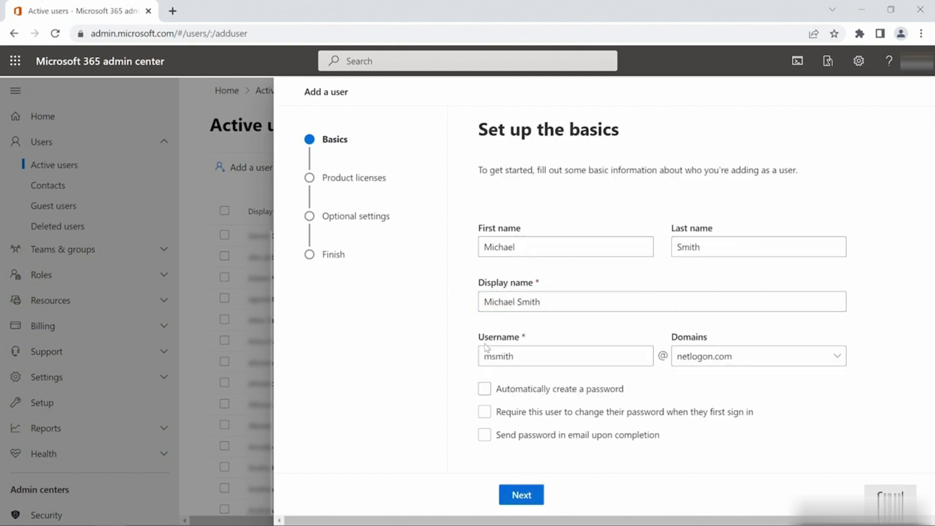
{"action": "left_click", "coordinate": [484, 390]}
{"action": "scroll", "coordinate": [545, 433], "scroll_direction": "down", "scroll_amount": 1}
{"action": "left_click", "coordinate": [570, 393]}
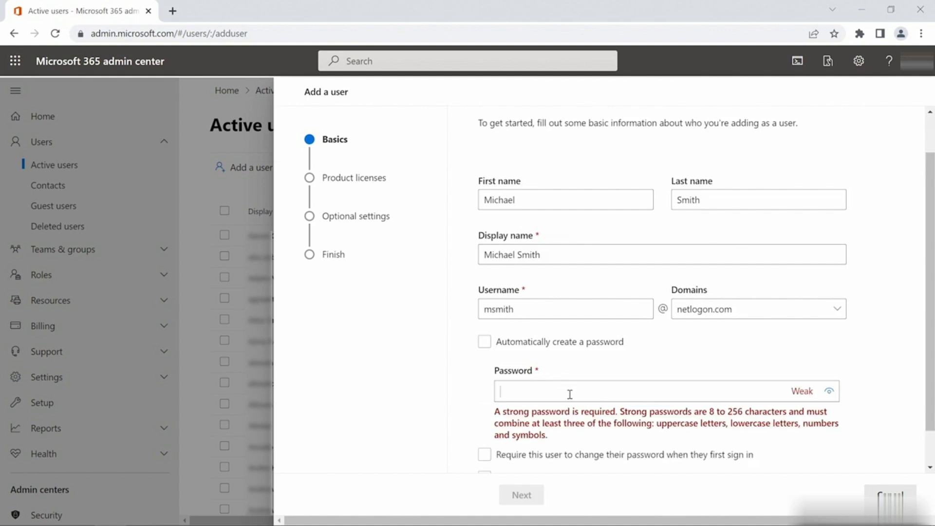
{"action": "type", "text": "•••••••••••"}
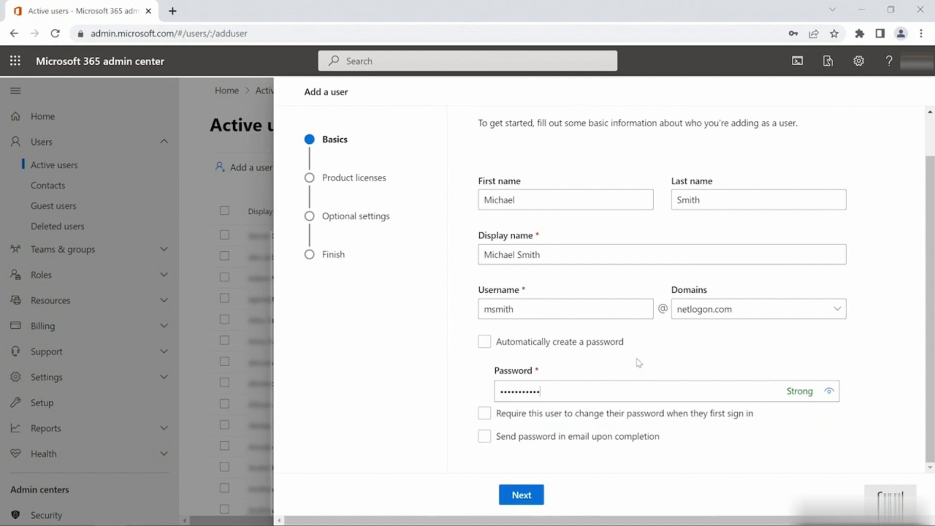
{"action": "left_click", "coordinate": [599, 418]}
- Turn off both password options, continue to product licenses, and dismiss the browser's save-password prompt
{"action": "left_click", "coordinate": [599, 418]}
{"action": "left_click", "coordinate": [599, 437]}
{"action": "left_click", "coordinate": [595, 442]}
{"action": "left_click", "coordinate": [521, 495]}
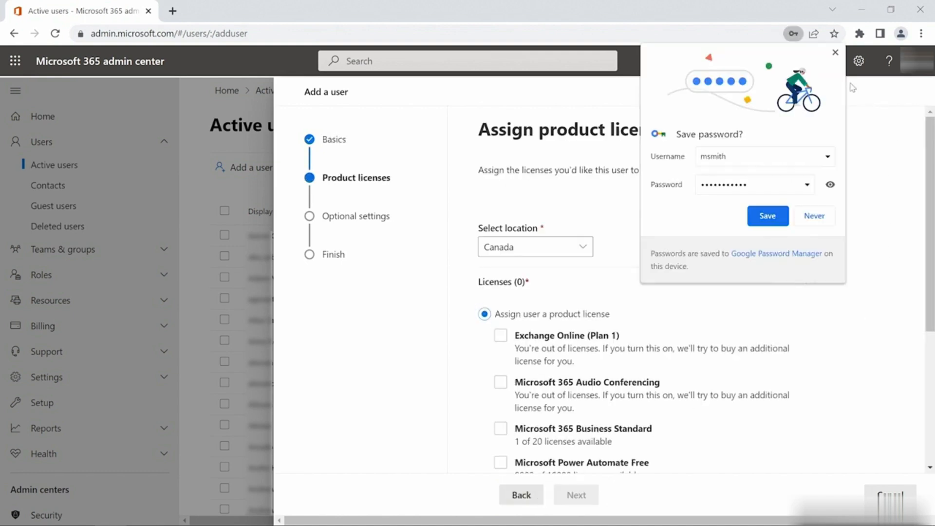
{"action": "left_click", "coordinate": [834, 52]}
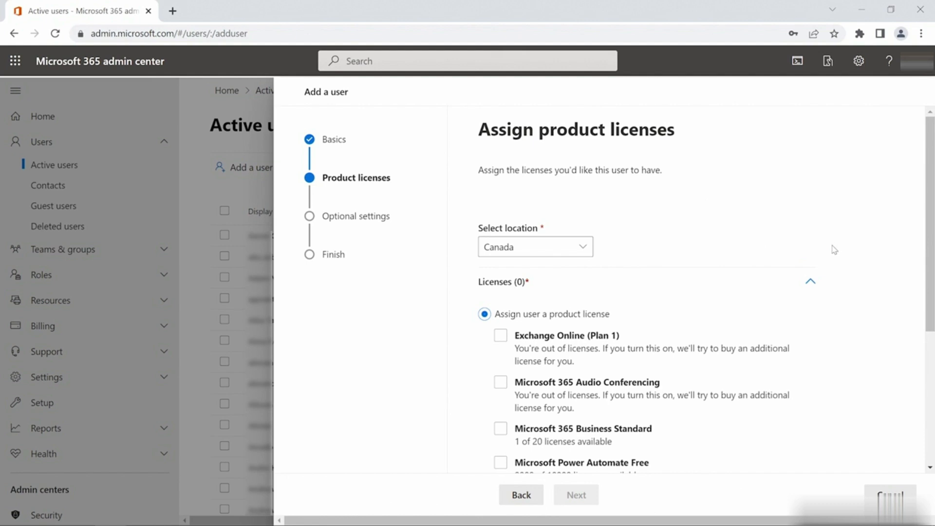
- Assign the Microsoft Power Automate Free license with location Canada
{"action": "scroll", "coordinate": [834, 249], "scroll_direction": "down", "scroll_amount": 1}
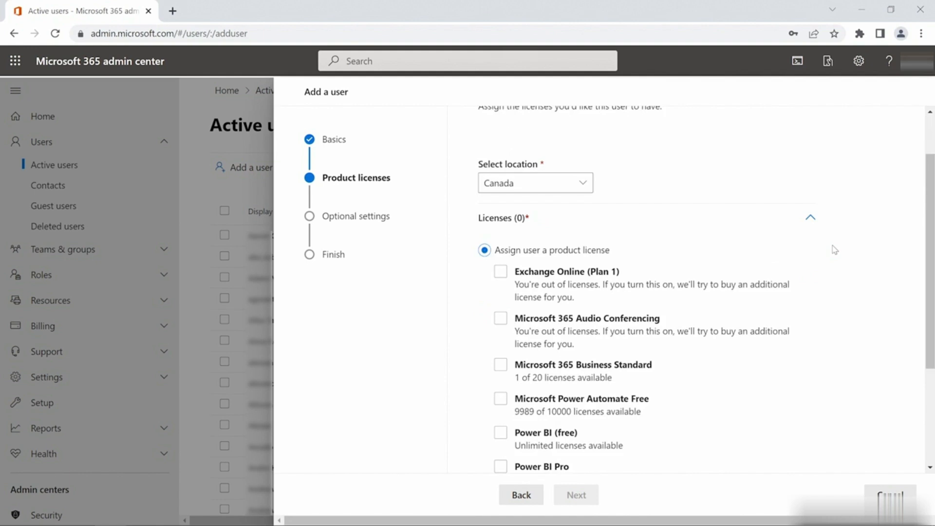
{"action": "scroll", "coordinate": [833, 250], "scroll_direction": "down", "scroll_amount": 1}
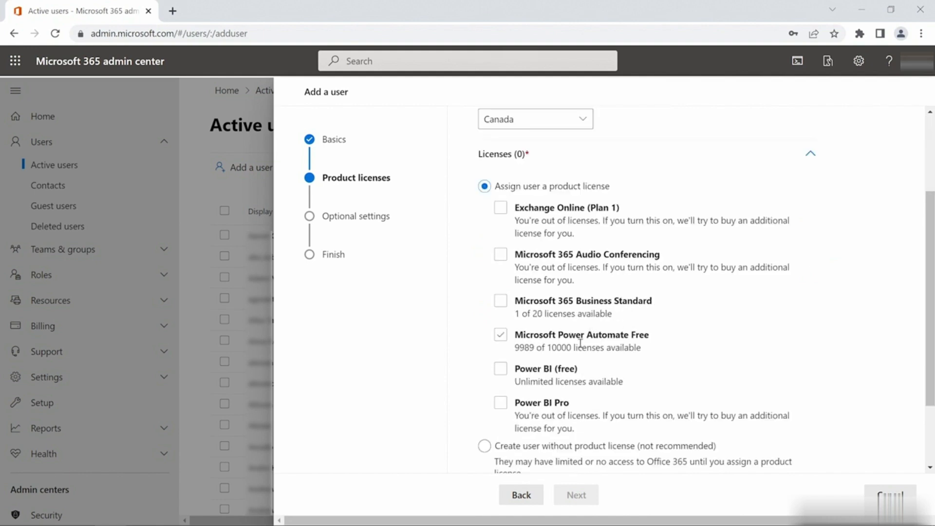
{"action": "left_click", "coordinate": [501, 336]}
{"action": "left_click", "coordinate": [500, 339]}
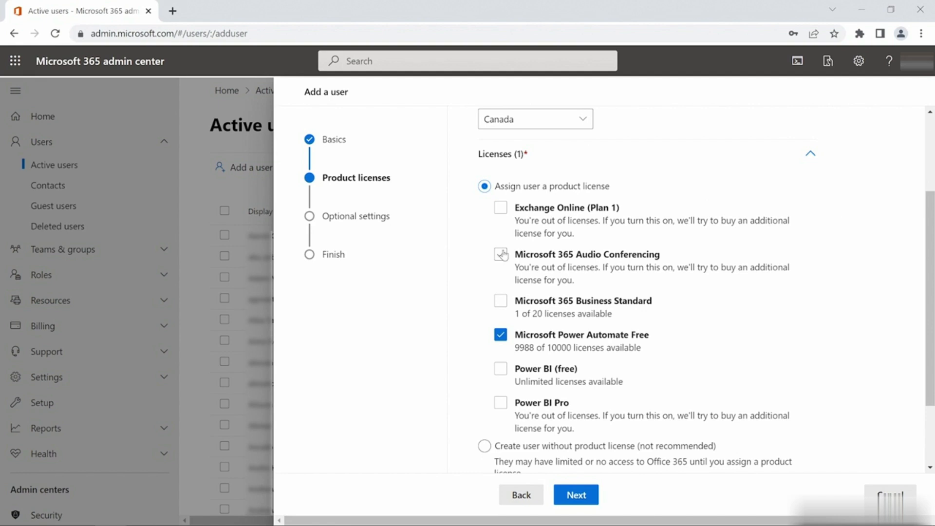
{"action": "scroll", "coordinate": [468, 288], "scroll_direction": "down", "scroll_amount": 2}
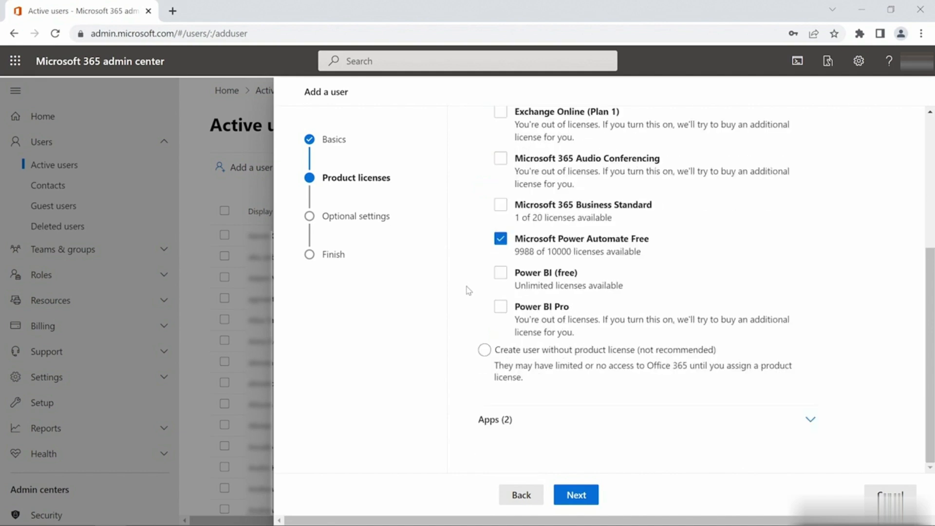
- Continue to Optional settings, keeping the User role and leaving profile info like Job title blank
{"action": "left_click", "coordinate": [483, 351]}
{"action": "left_click", "coordinate": [575, 494]}
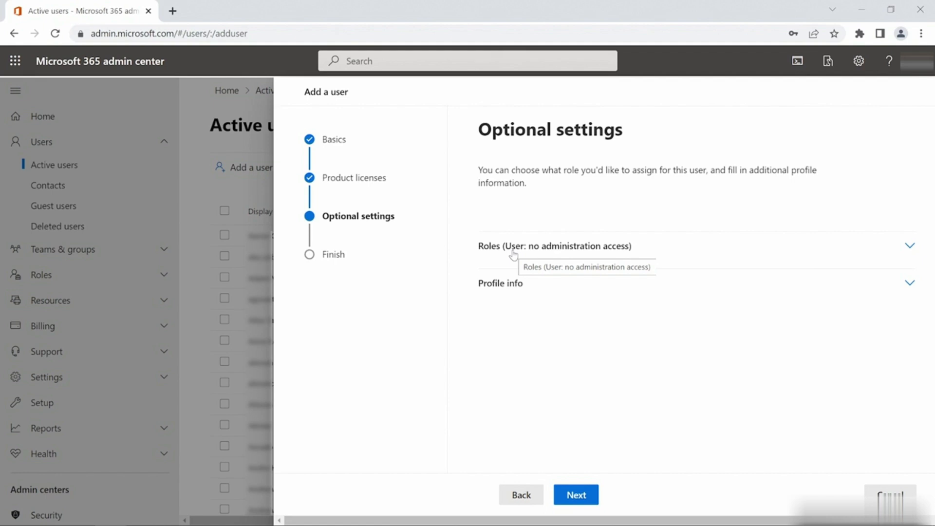
{"action": "left_click", "coordinate": [570, 281]}
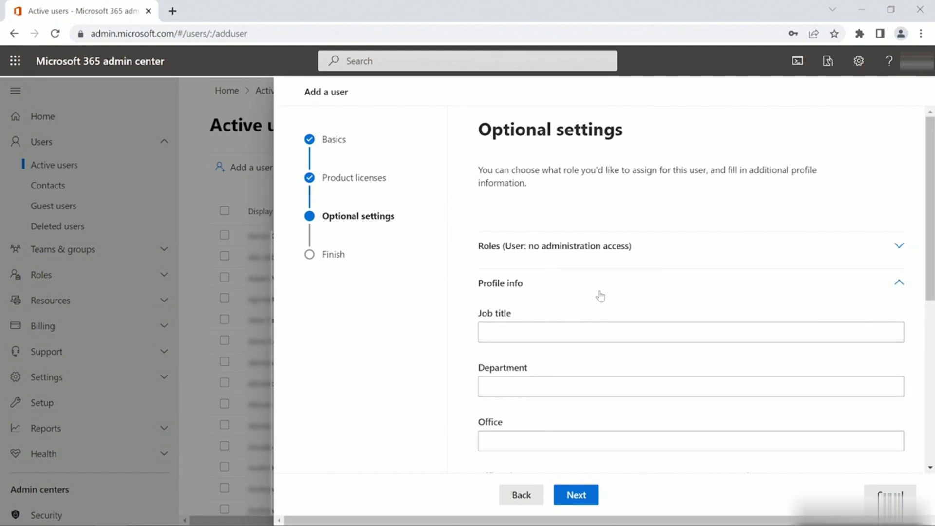
{"action": "left_click_drag", "start_coordinate": [928, 268], "coordinate": [933, 363]}
{"action": "left_click", "coordinate": [667, 146]}
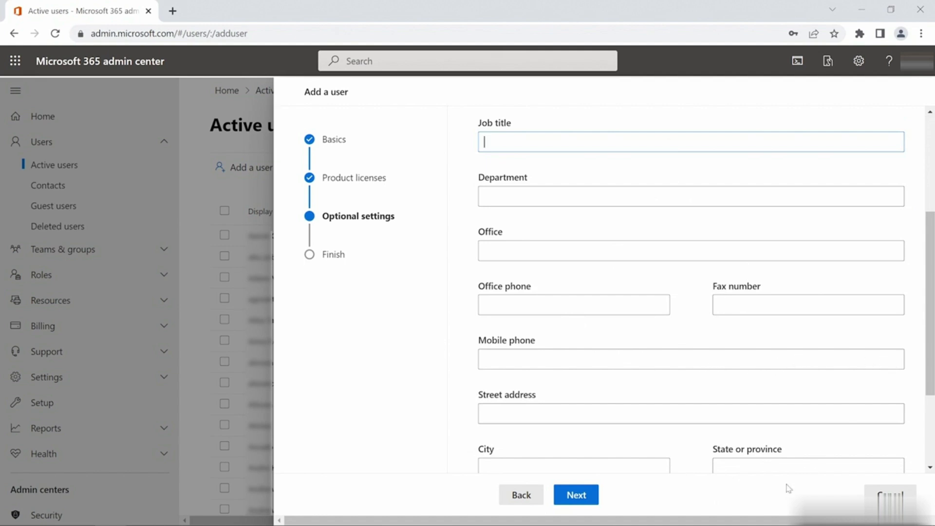
- Review the new user's settings, finish adding them, and scroll through the confirmation page
{"action": "left_click", "coordinate": [584, 495]}
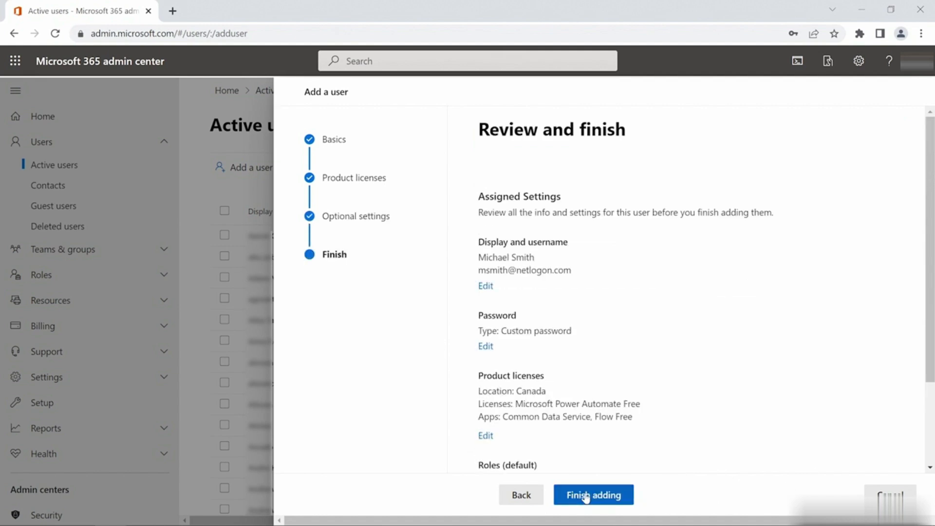
{"action": "left_click", "coordinate": [605, 496]}
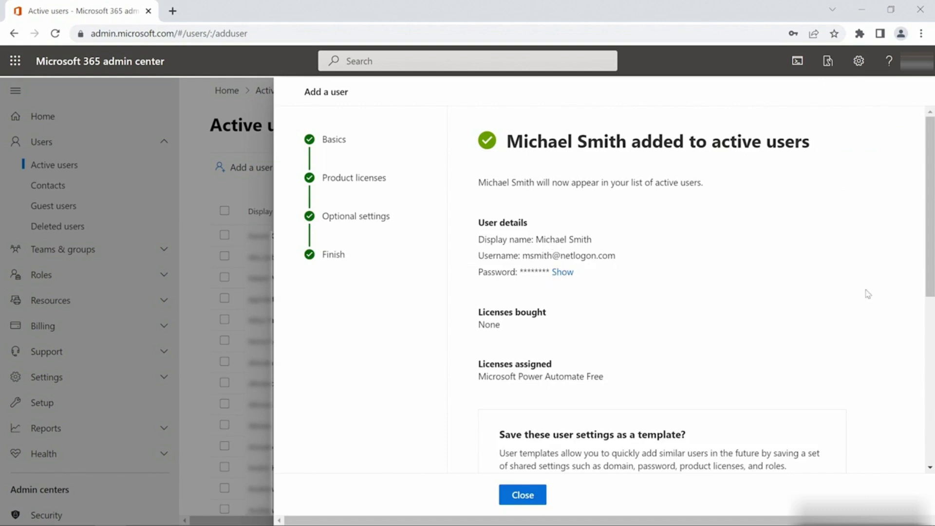
{"action": "scroll", "coordinate": [928, 258], "scroll_direction": "down", "scroll_amount": 3}
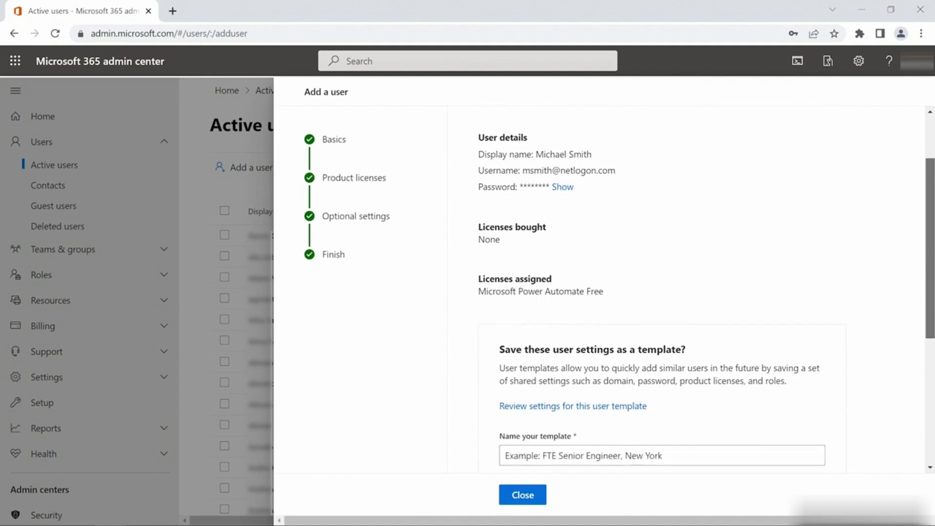
{"action": "scroll", "coordinate": [929, 258], "scroll_direction": "down", "scroll_amount": 2}
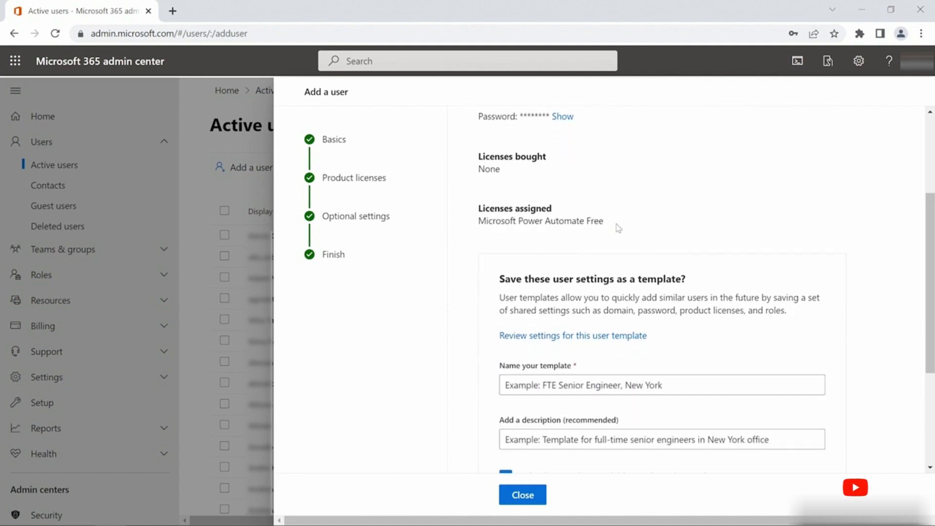
- Search Active users for the new user's first name and open their account details
{"action": "left_click", "coordinate": [530, 499]}
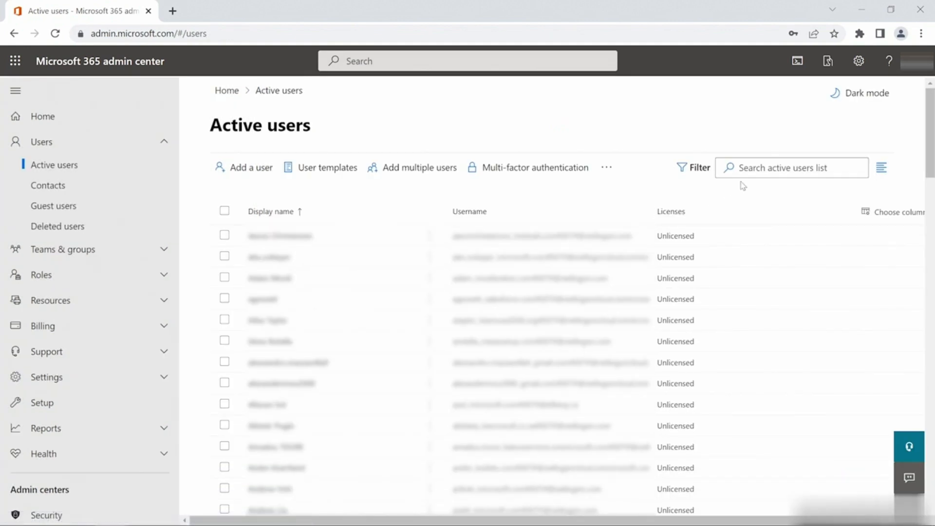
{"action": "left_click", "coordinate": [751, 168]}
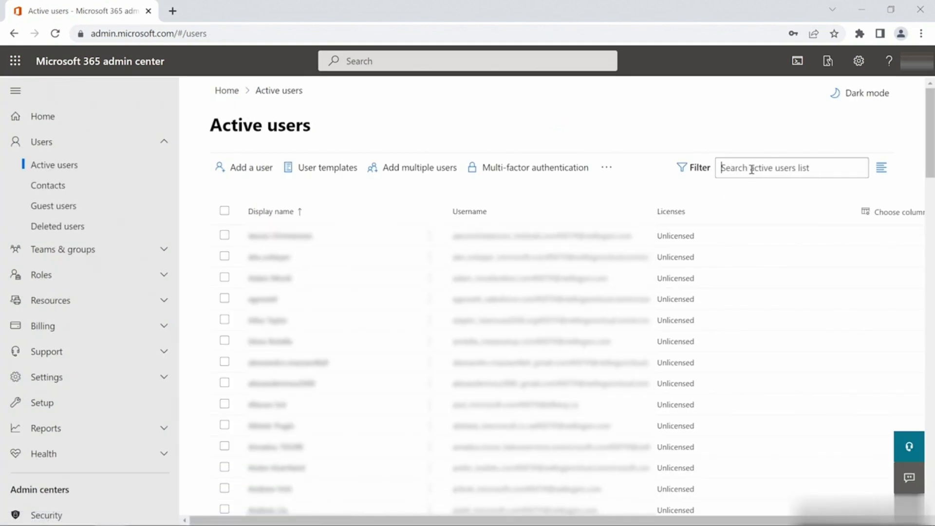
{"action": "type", "text": "michael"}
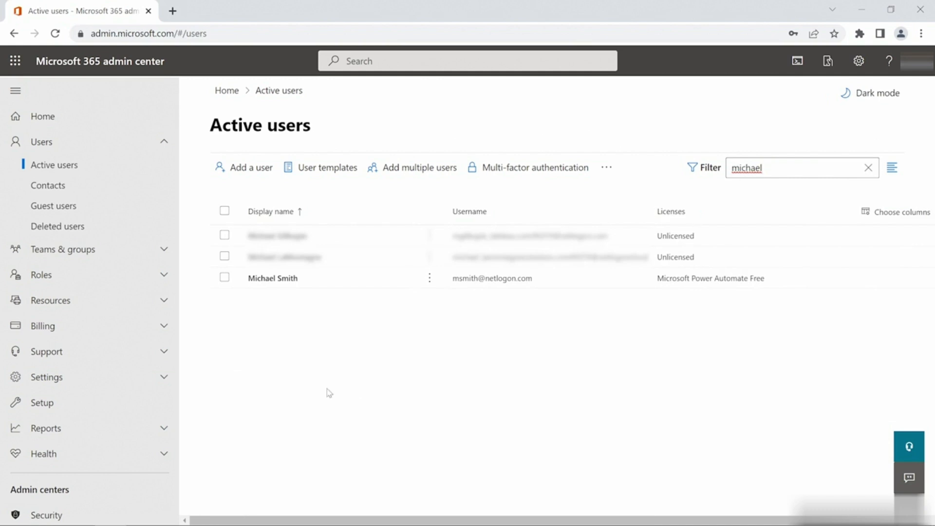
{"action": "left_click", "coordinate": [290, 282]}
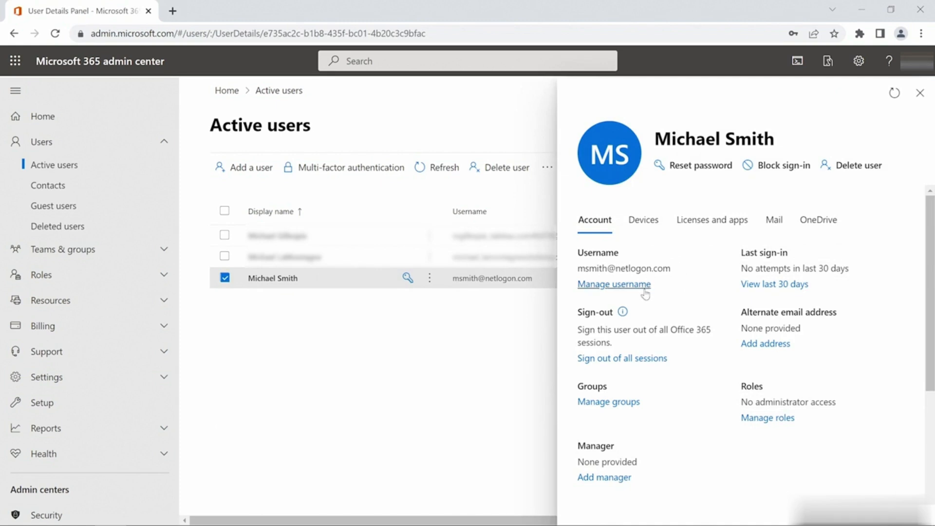
- Check the user's Devices and Licenses and apps tabs, close the details, and view Guest users
{"action": "left_click", "coordinate": [652, 228]}
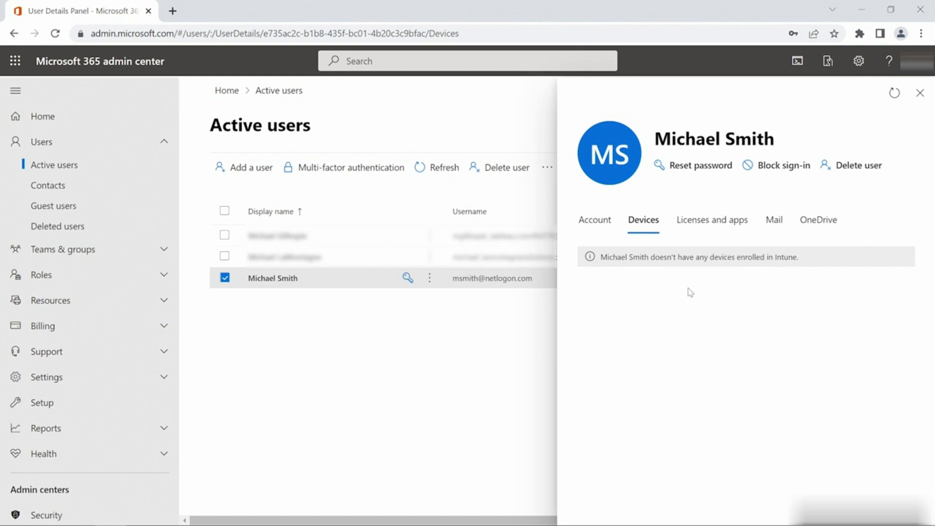
{"action": "left_click", "coordinate": [707, 229]}
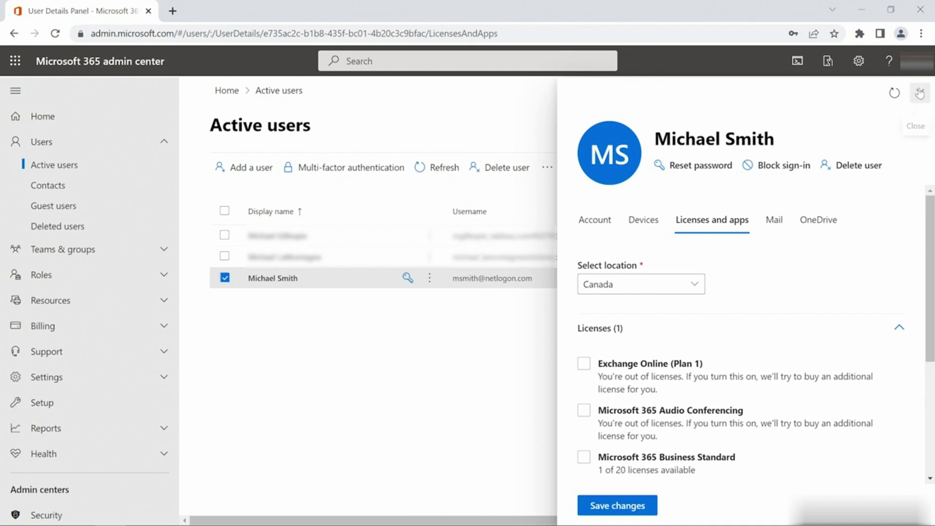
{"action": "left_click", "coordinate": [919, 93]}
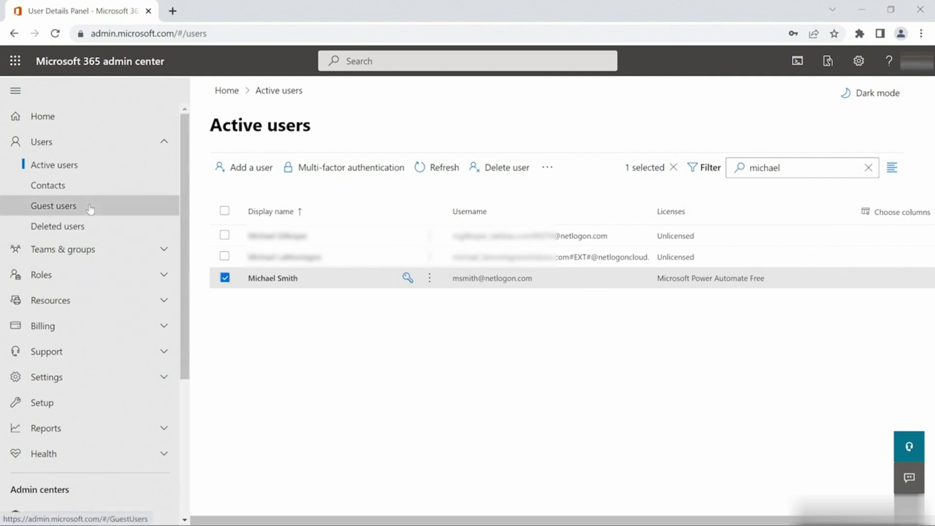
{"action": "left_click", "coordinate": [90, 209]}
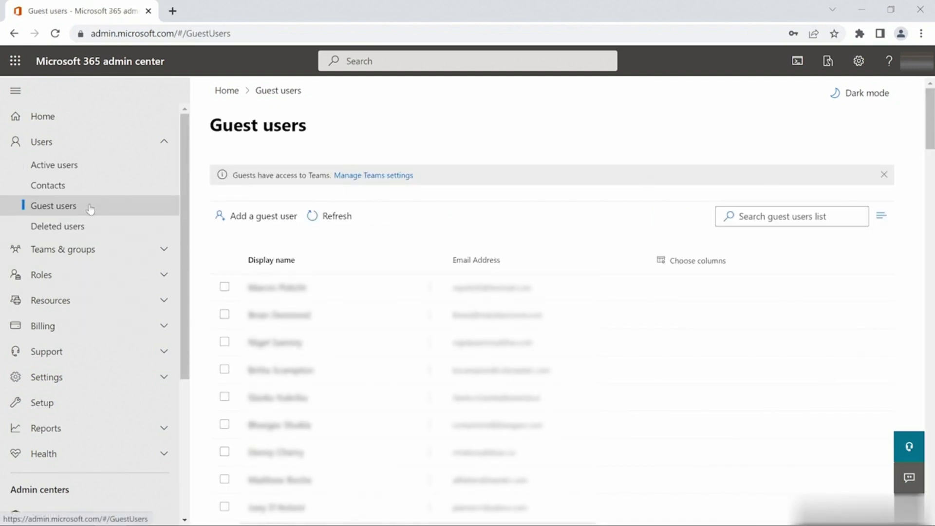